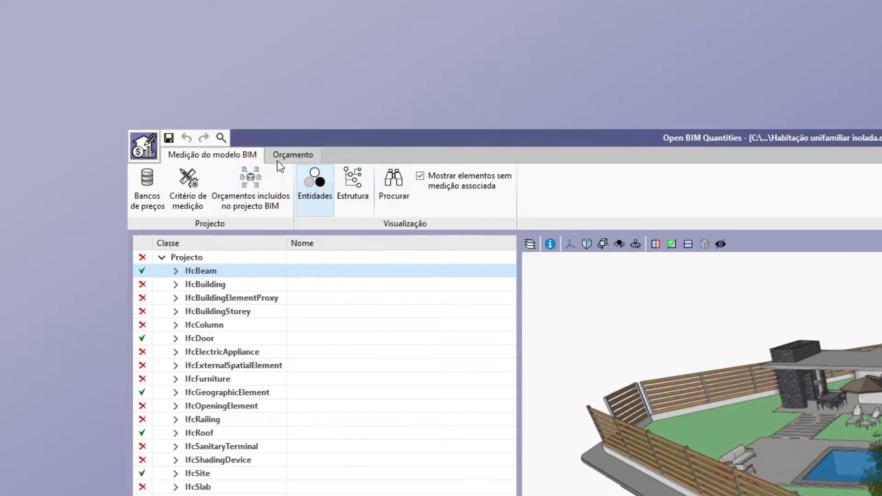
# Update the budget measurement by deleting the current budget data and using the price bank "Habitação unifamiliar isolada - Pré-dim", keeping 1 EUR = 1
pyautogui.click(278, 158)
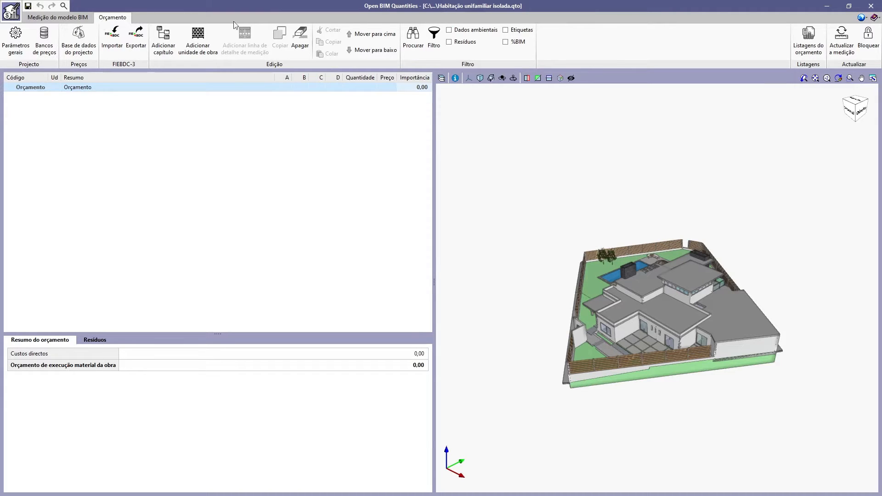
pyautogui.click(832, 37)
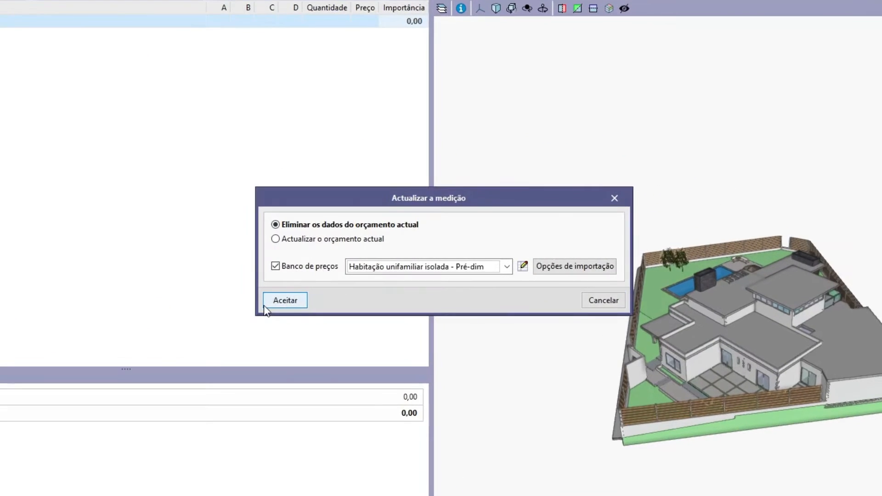
pyautogui.click(265, 305)
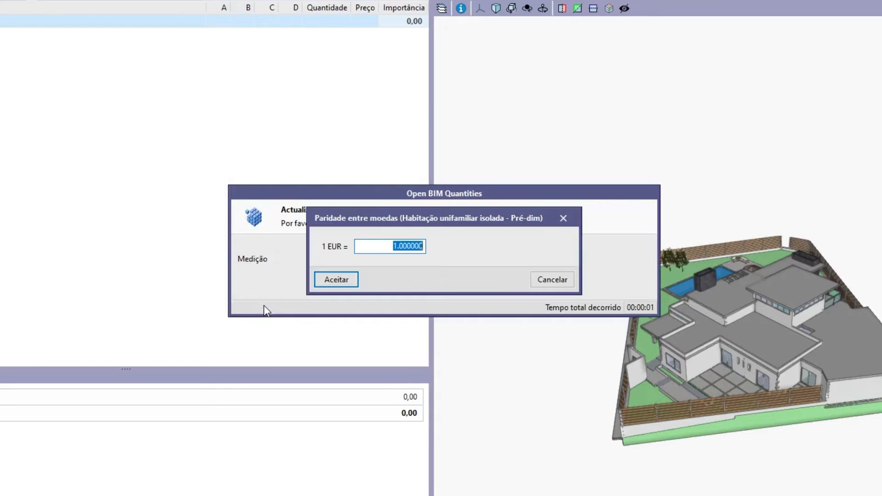
pyautogui.click(317, 281)
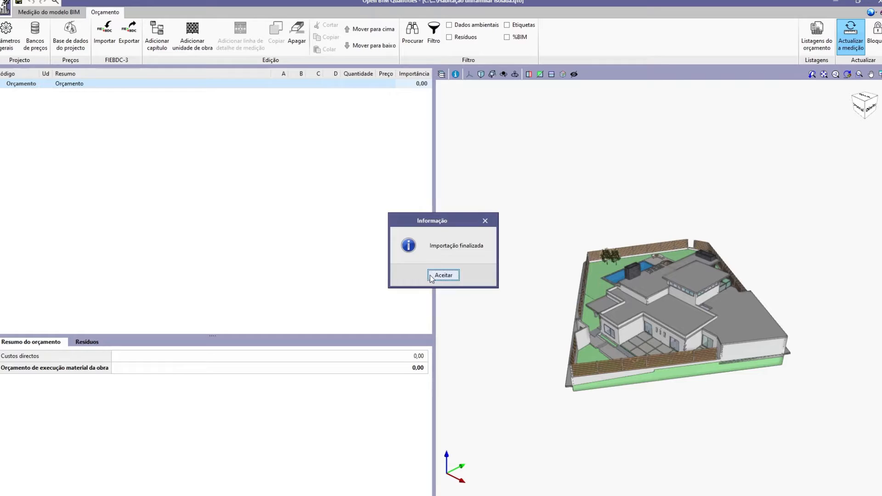
pyautogui.click(428, 288)
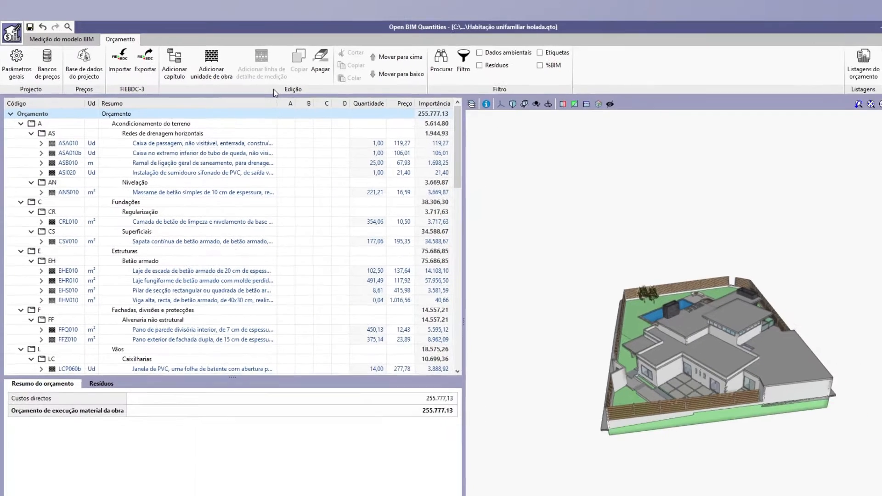
# Add a subchapter with code AD and summary "Movimento de terras" under chapter A, Acondicionamento do terreno
pyautogui.click(281, 236)
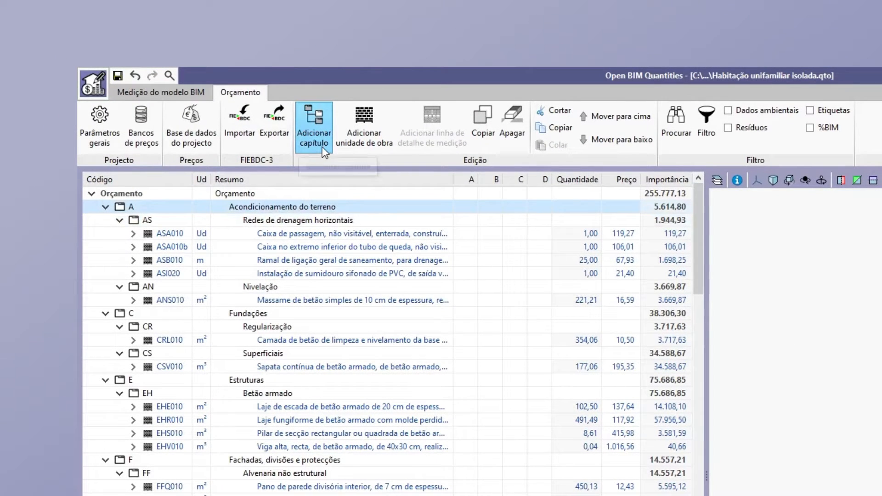
pyautogui.click(323, 149)
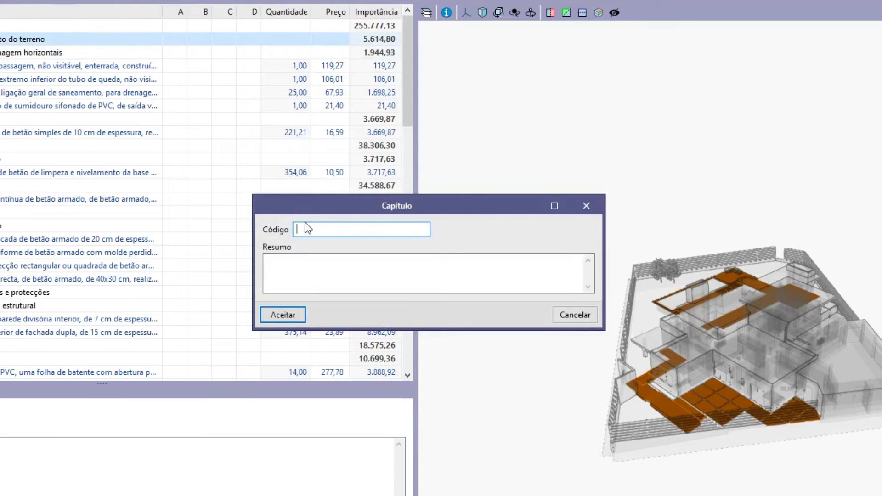
pyautogui.write('AD')
pyautogui.click(312, 271)
pyautogui.write('Movimento de terras')
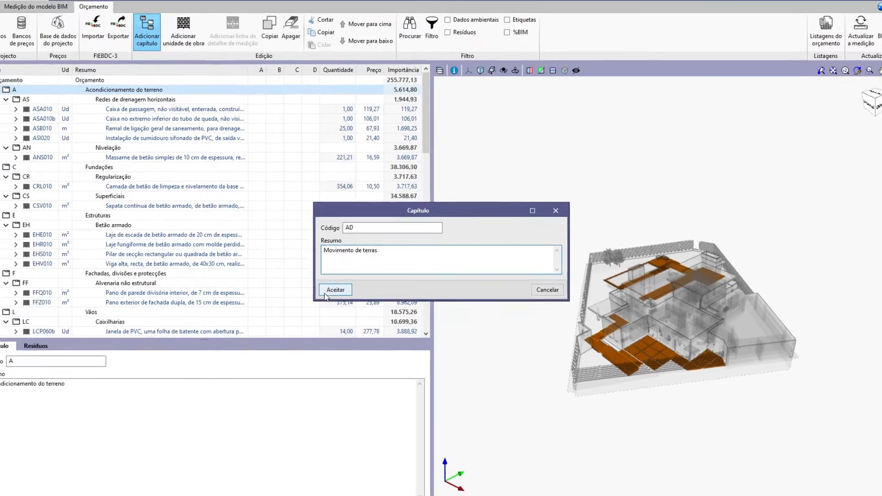
pyautogui.click(326, 292)
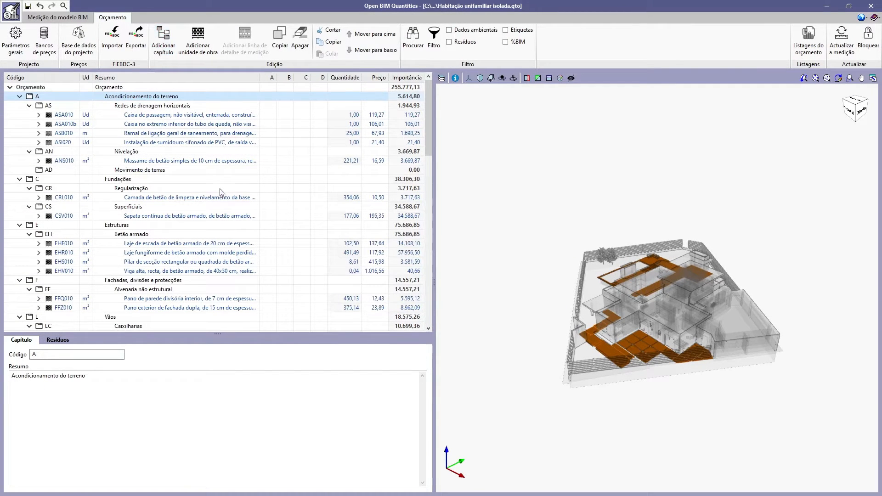
# Extend the summary of chapter AD to "Movimento de terras em edificação"
pyautogui.click(205, 171)
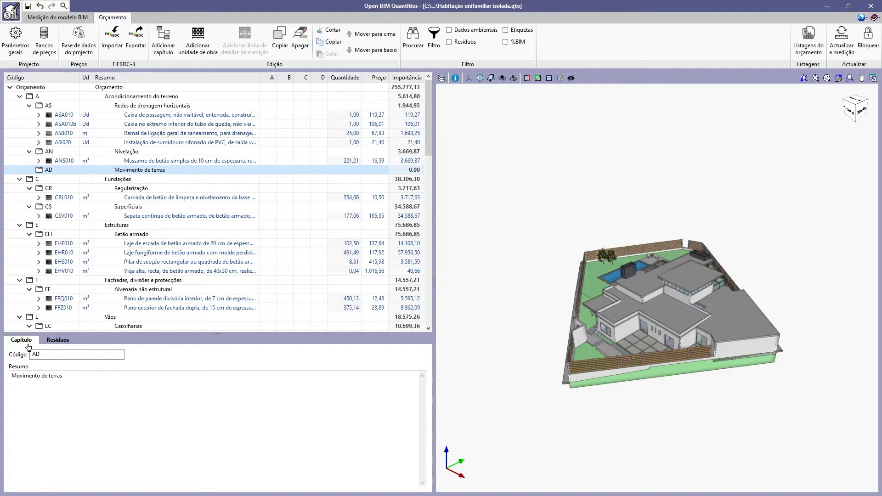
pyautogui.moveTo(32, 355); pyautogui.dragTo(48, 355)
pyautogui.click(49, 355)
pyautogui.click(78, 378)
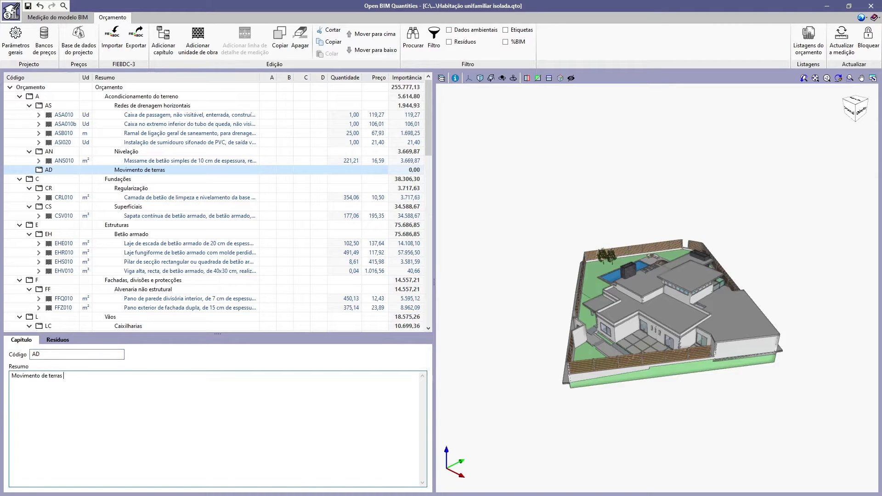
pyautogui.write('em edificação')
pyautogui.click(182, 171)
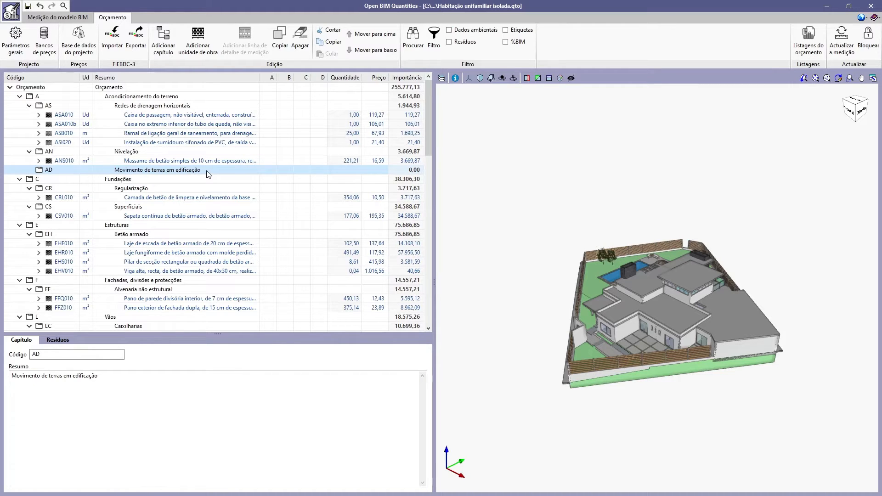
pyautogui.click(211, 90)
pyautogui.rightClick(211, 91)
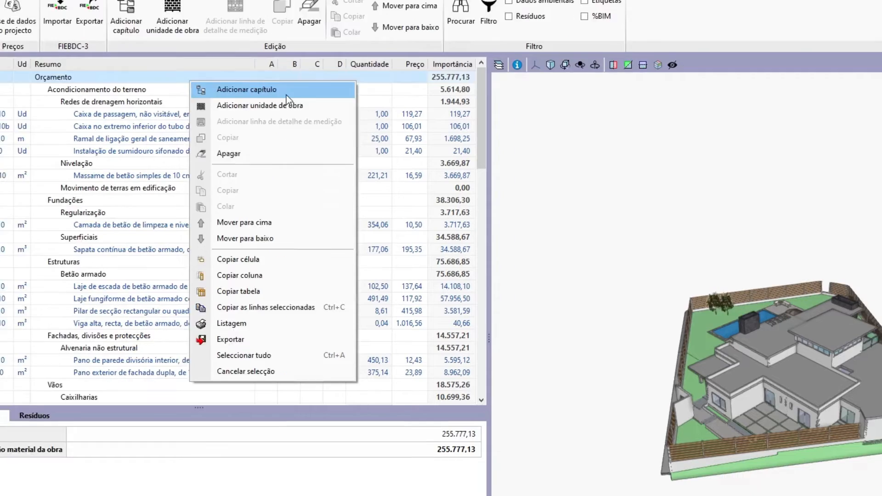
pyautogui.click(316, 116)
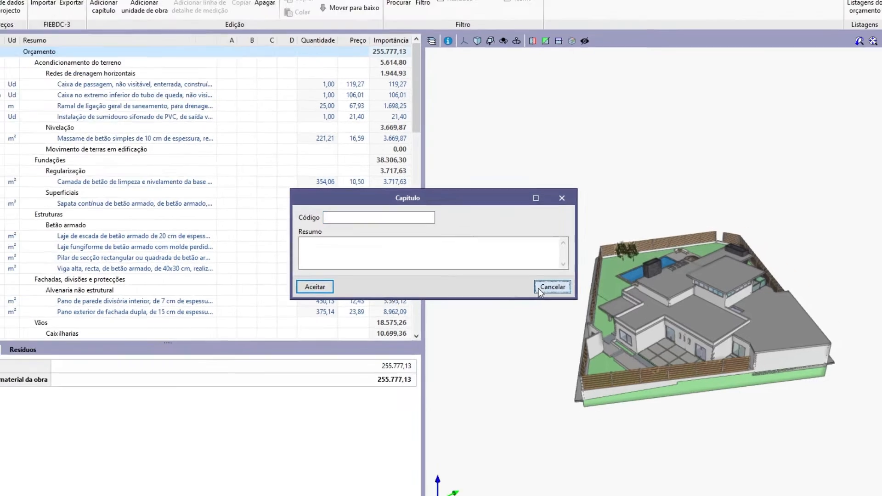
pyautogui.click(540, 288)
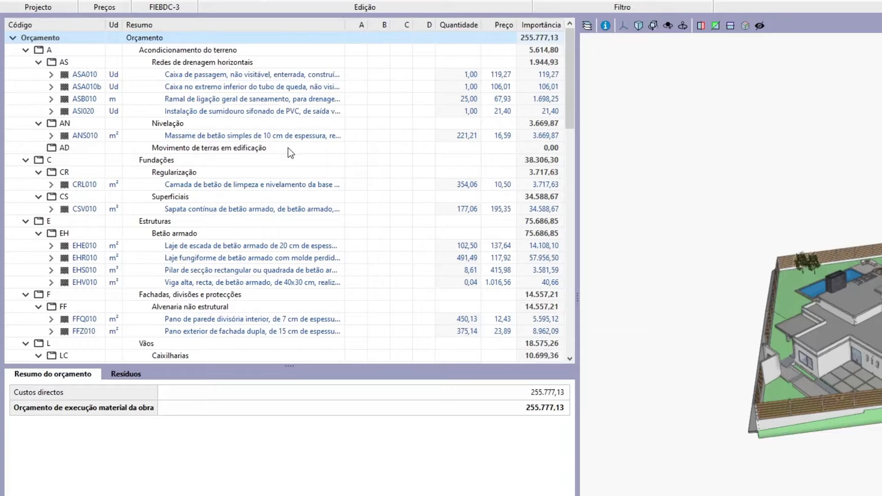
# Add the work unit ADE002 to chapter AD, Movimento de terras em edificação, with Rendimento 1.00
pyautogui.click(216, 170)
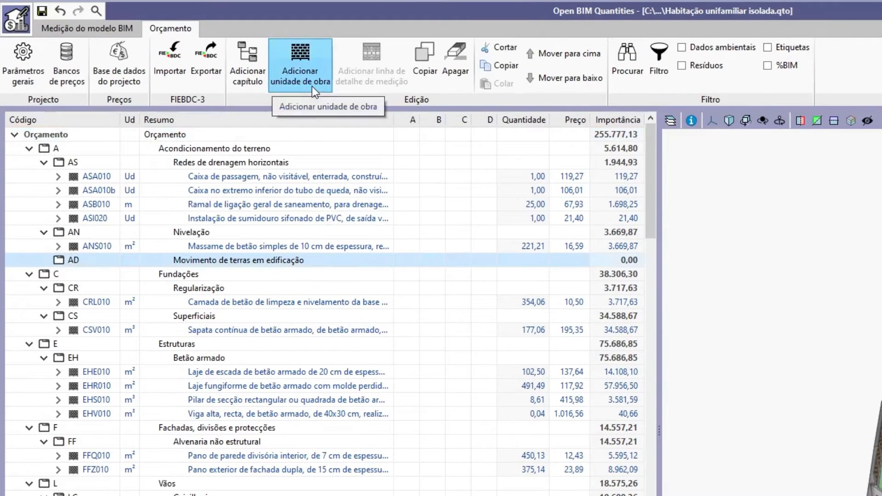
pyautogui.click(313, 86)
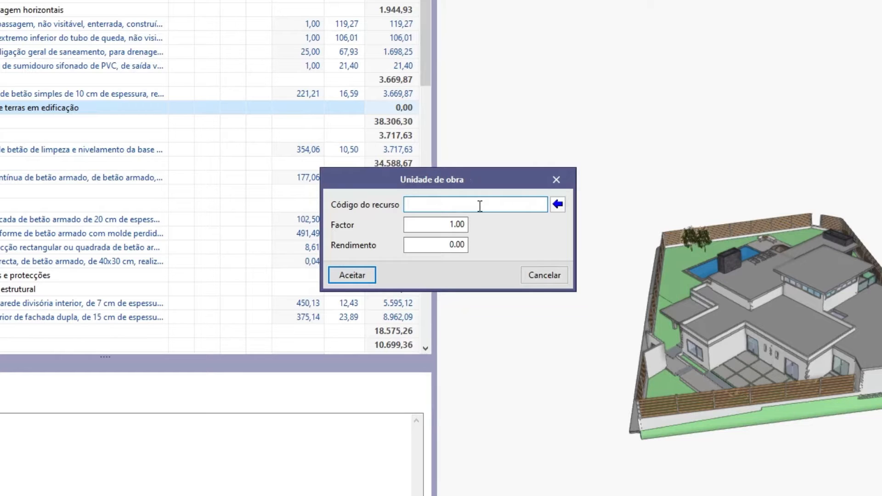
pyautogui.click(559, 204)
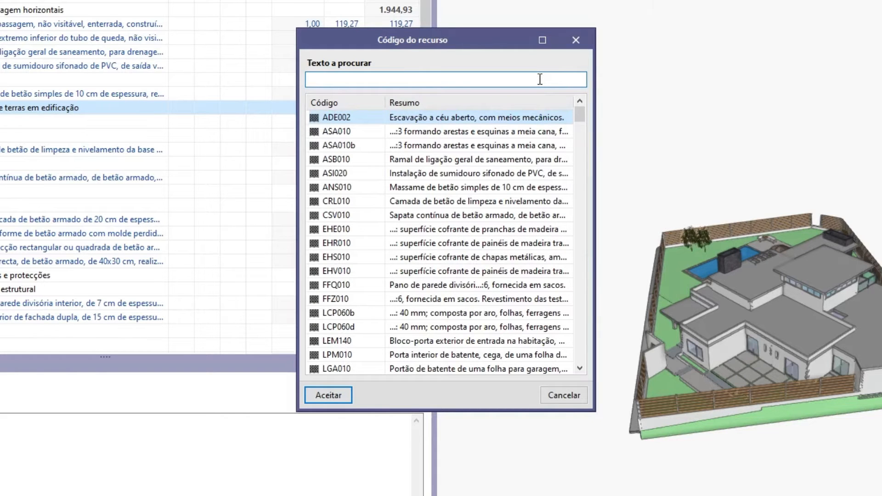
pyautogui.write('ADE0')
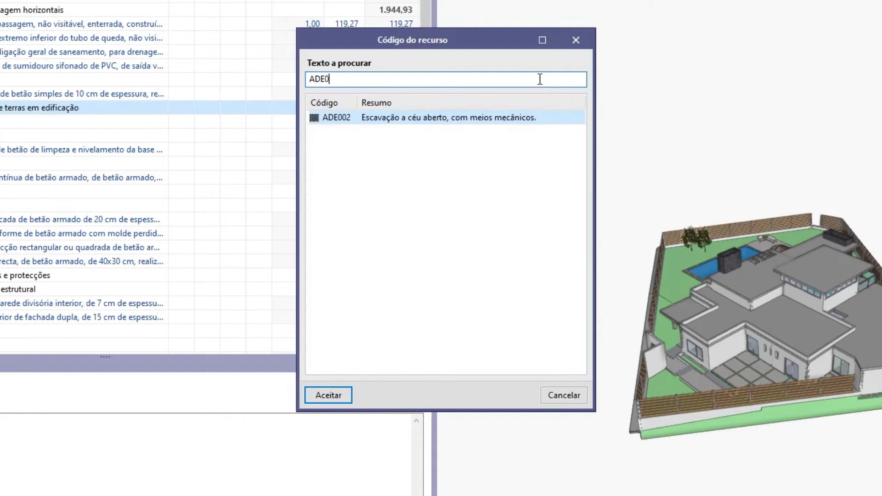
pyautogui.write('02')
pyautogui.doubleClick(507, 120)
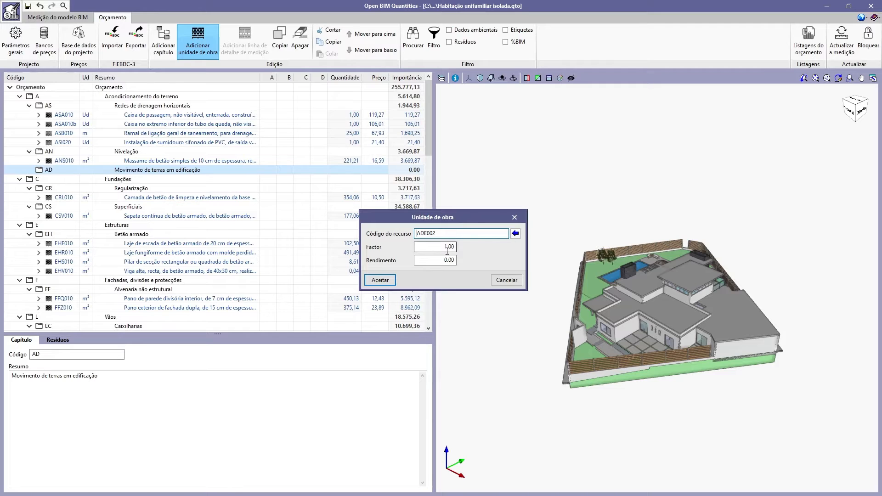
pyautogui.moveTo(438, 260); pyautogui.dragTo(472, 260)
pyautogui.write('1.00')
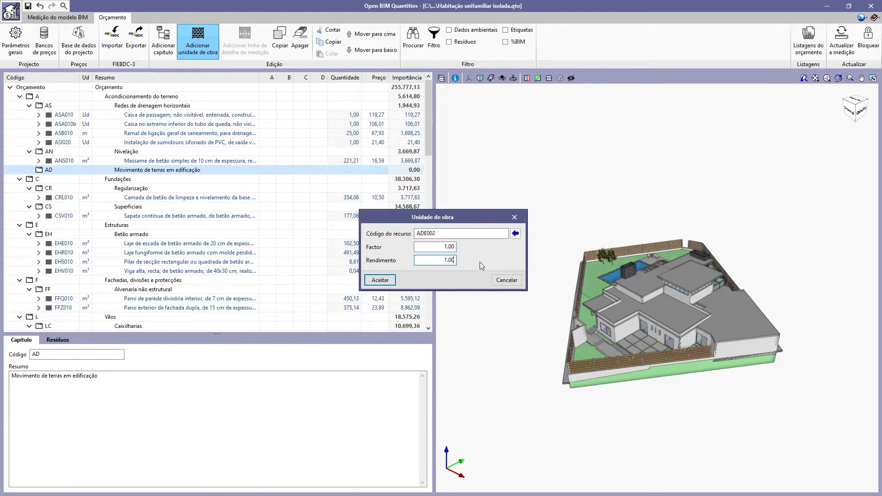
pyautogui.click(381, 281)
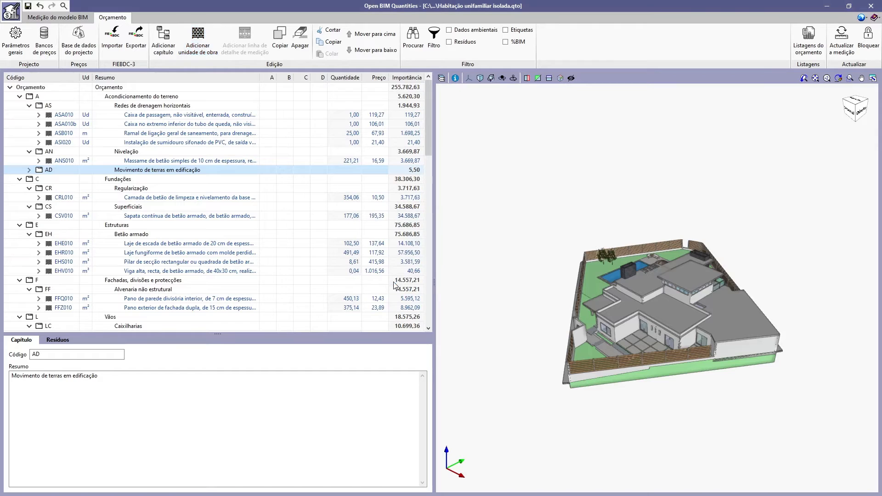
# Expand chapter AD and examine the composition and waste data of work unit ADE002
pyautogui.click(29, 170)
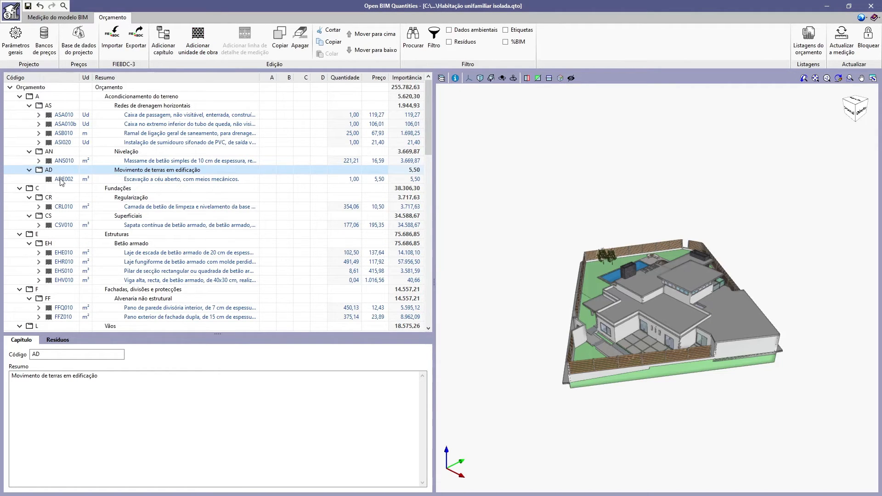
pyautogui.click(62, 179)
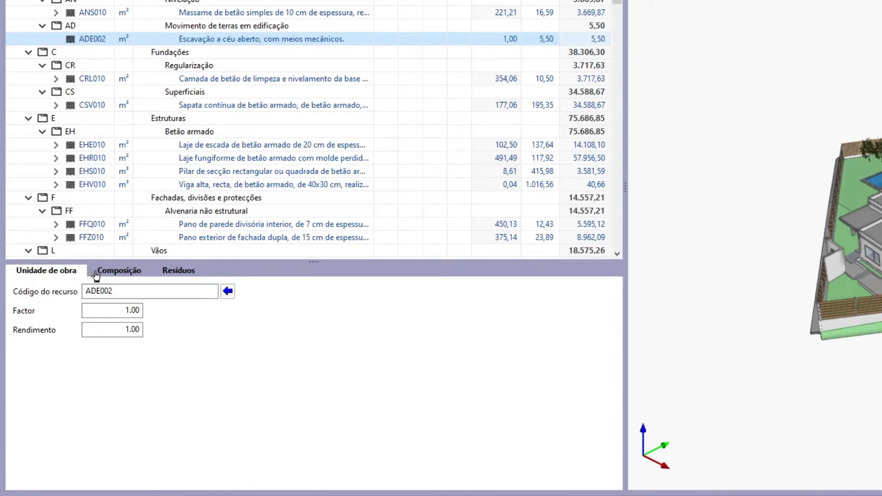
pyautogui.click(97, 275)
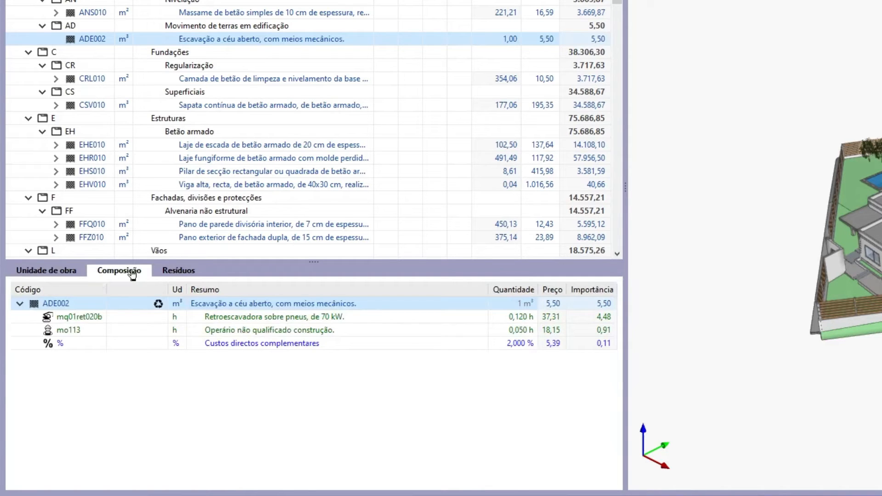
pyautogui.click(163, 275)
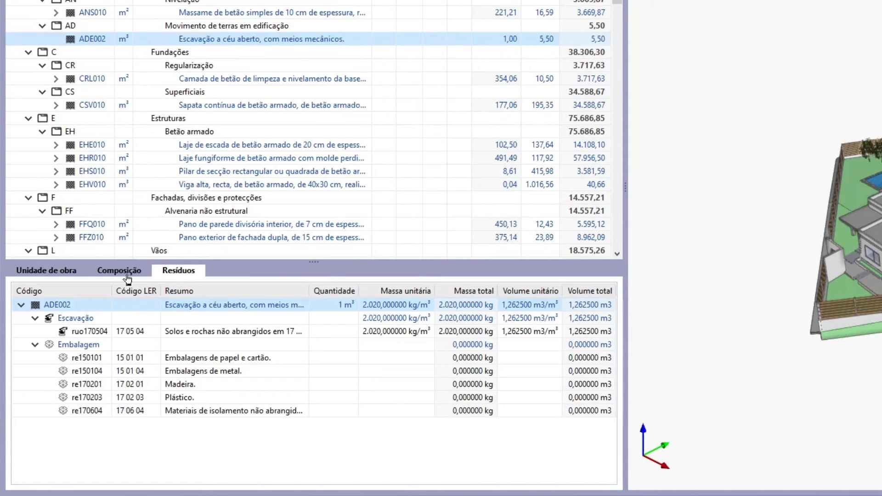
pyautogui.click(20, 273)
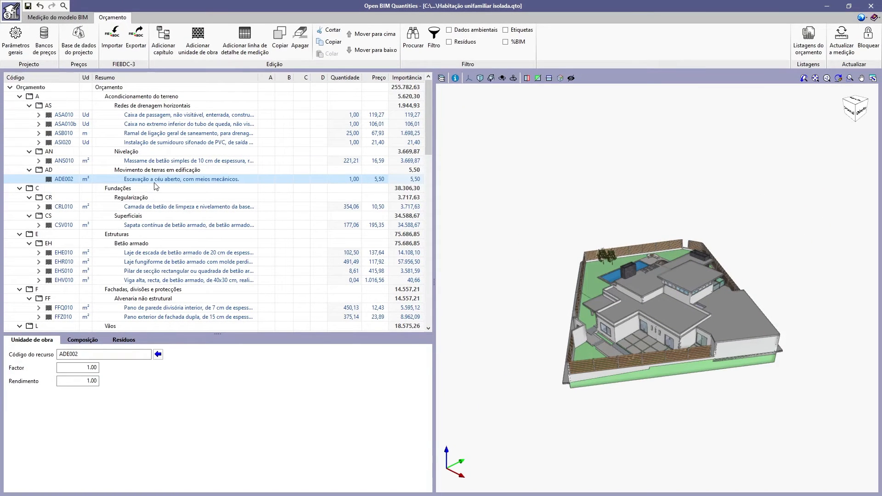
# Start a Medição detail line for ADE002, naming value A "Volume pré-excavado" and setting it to 6
pyautogui.click(255, 56)
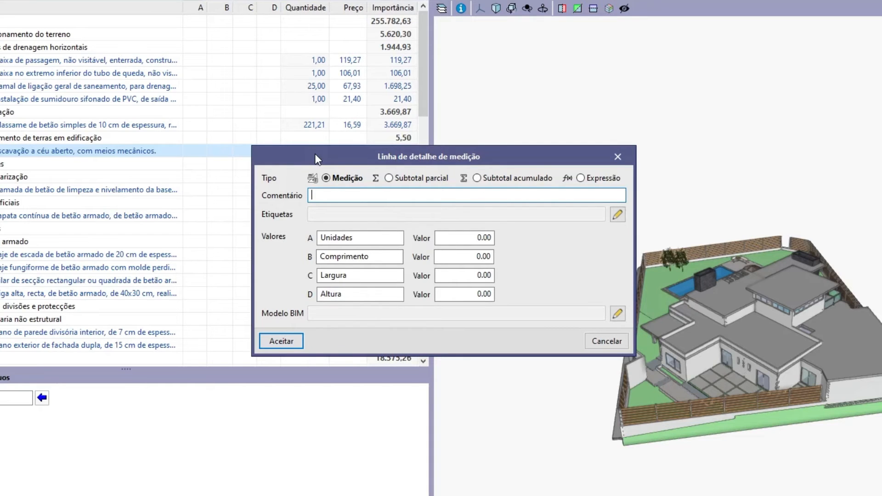
pyautogui.click(326, 178)
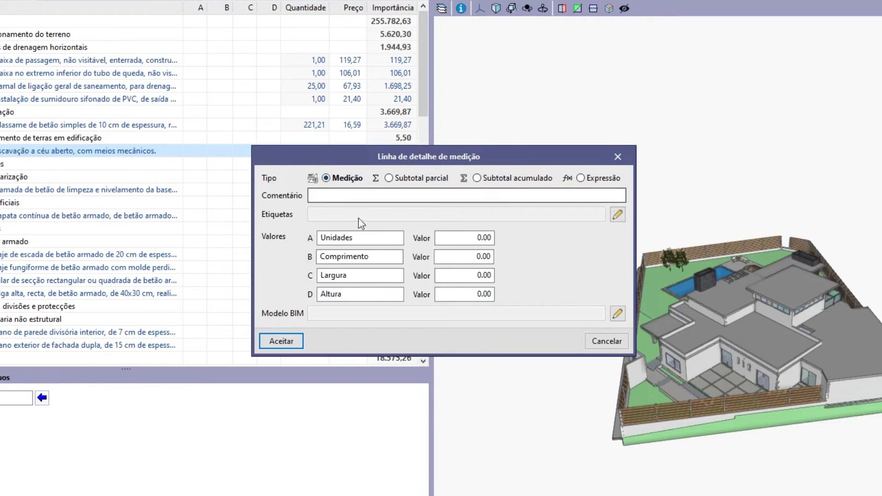
pyautogui.moveTo(380, 238); pyautogui.dragTo(322, 238)
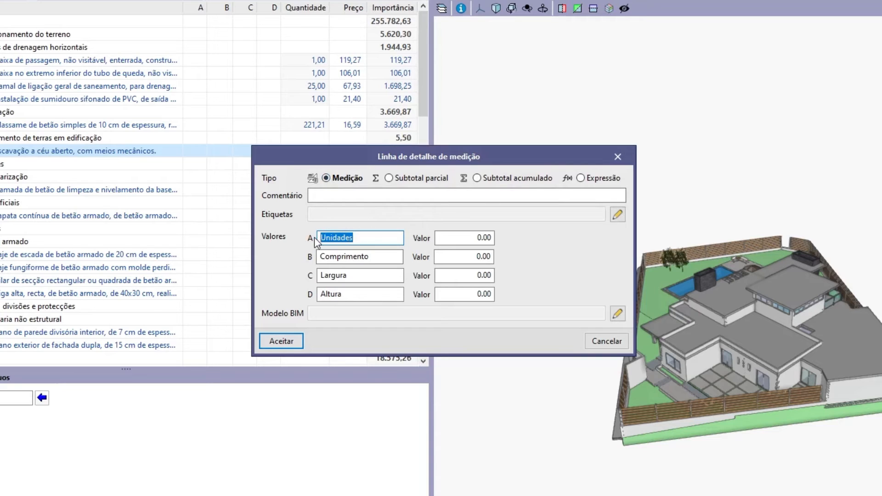
pyautogui.write('Volume pré-excavado')
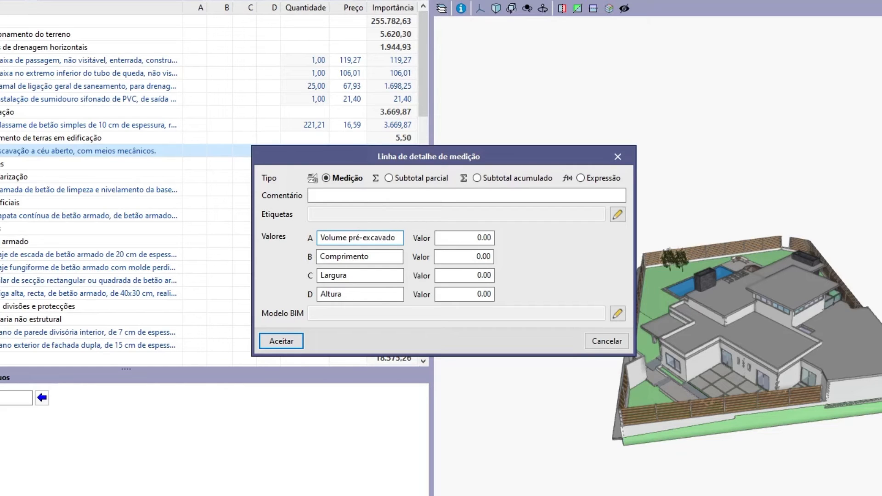
pyautogui.press('Tab')
pyautogui.write('6')
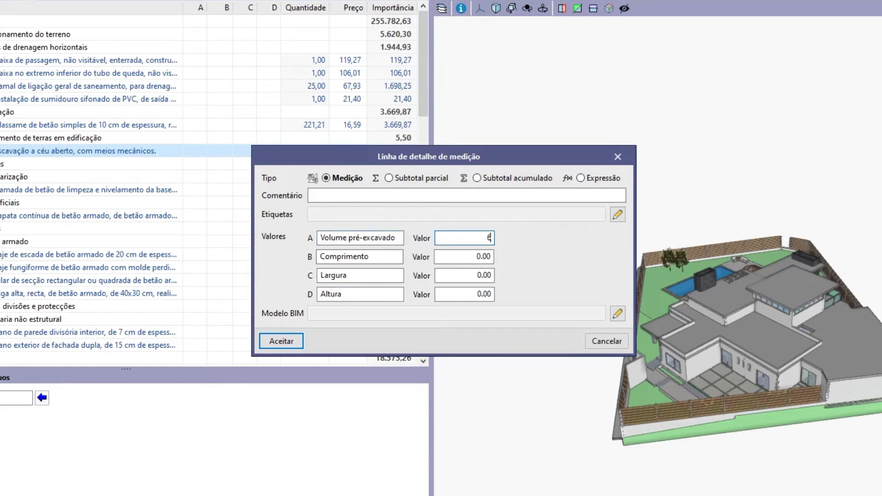
# Fill in the measurement line's dimensions with Comprimento 10, Largura 4 and Altura 3
pyautogui.press('Tab')
pyautogui.press('Tab')
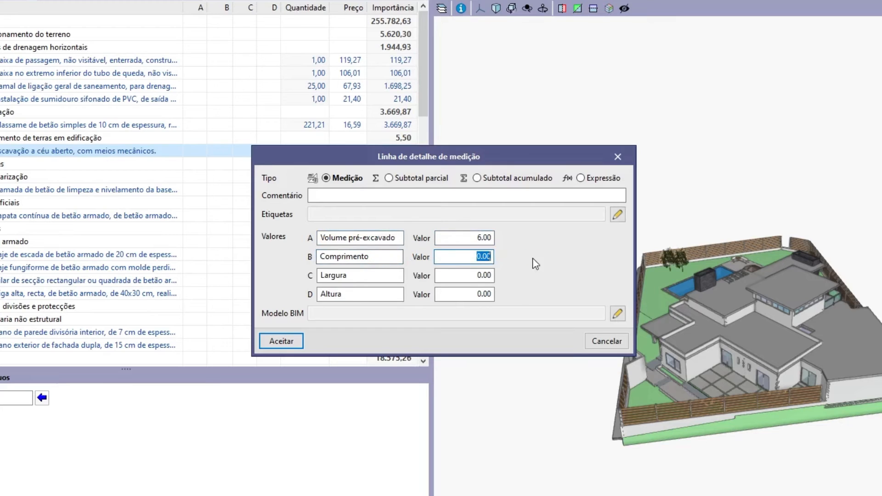
pyautogui.write('10')
pyautogui.press('Tab')
pyautogui.click(381, 277)
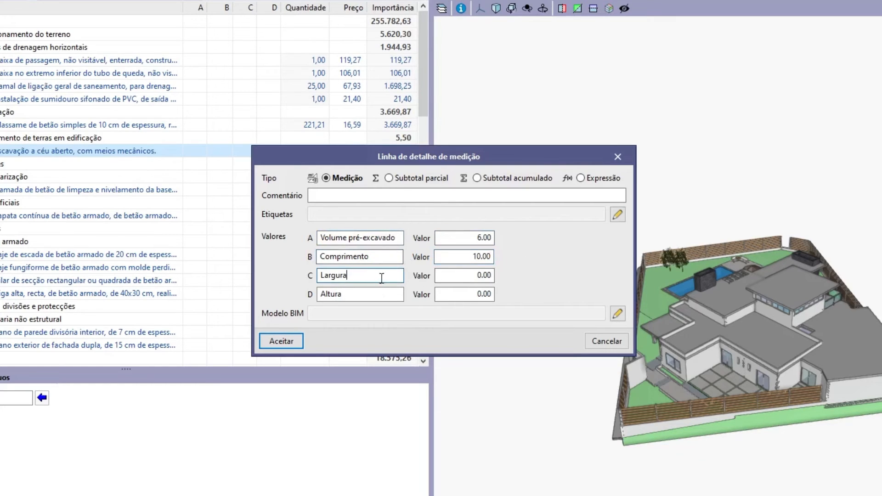
pyautogui.press('Tab')
pyautogui.write('4')
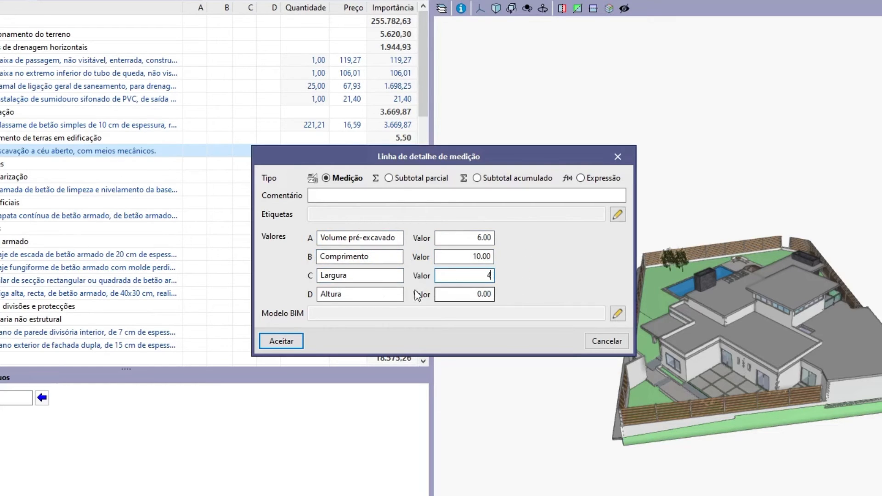
pyautogui.press('Tab')
pyautogui.press('Tab')
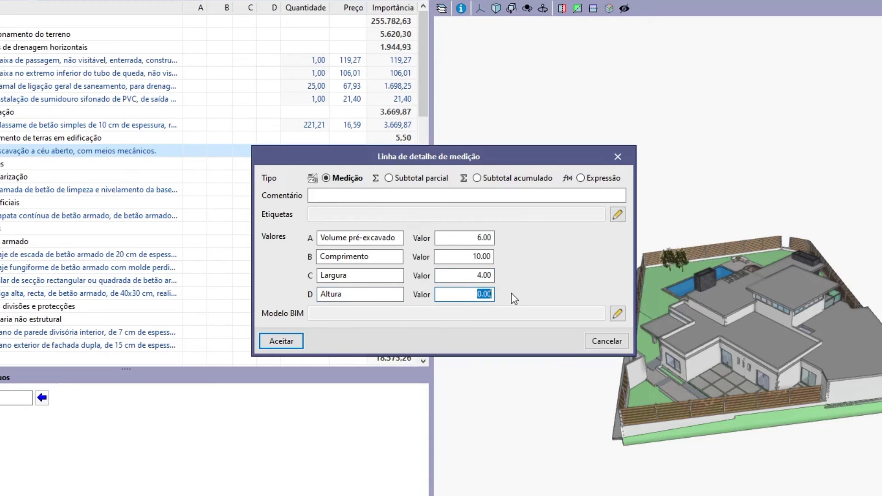
pyautogui.write('3')
pyautogui.press('Tab')
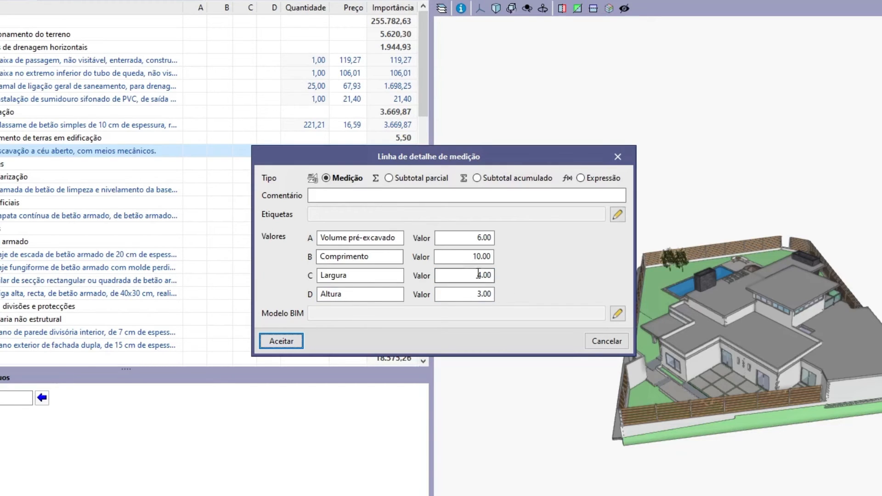
# Enter the comment "Escavação de piscina" for the measurement line and check its Etiquetas and Modelo BIM GUID lists without adding entries
pyautogui.click(381, 195)
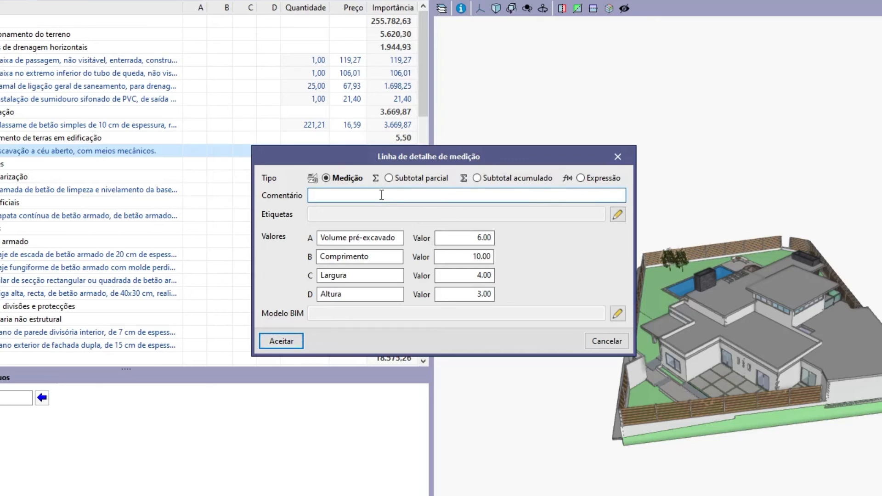
pyautogui.write('Escavação de piscina')
pyautogui.click(617, 214)
pyautogui.click(368, 352)
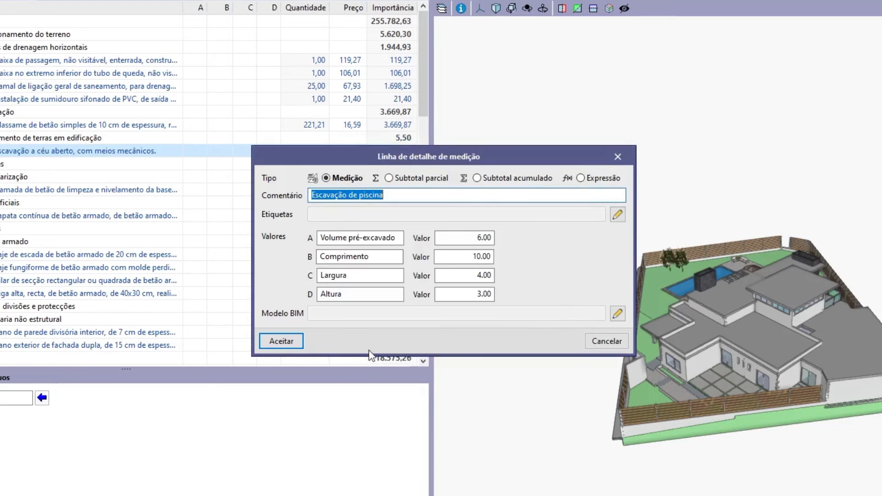
pyautogui.click(618, 313)
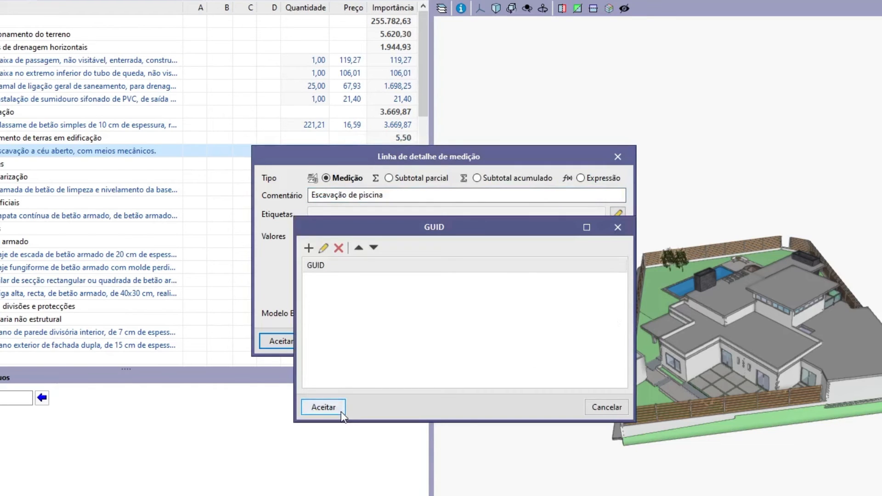
pyautogui.click(323, 407)
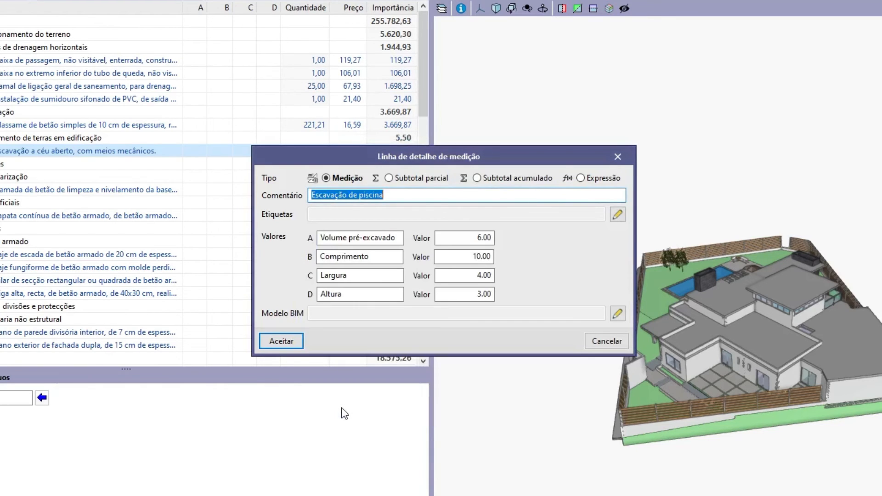
# Look at the Subtotal parcial and Subtotal acumulado types, return the line to Medição and add it to ADE002
pyautogui.click(388, 178)
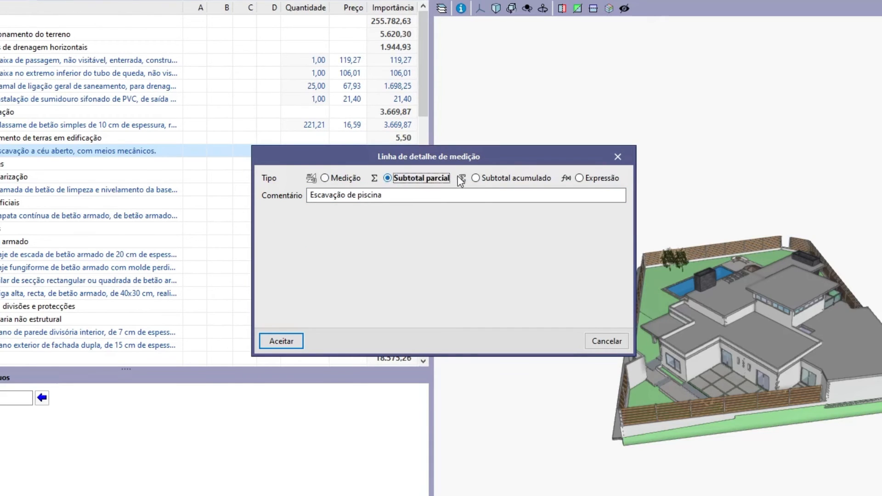
pyautogui.click(476, 178)
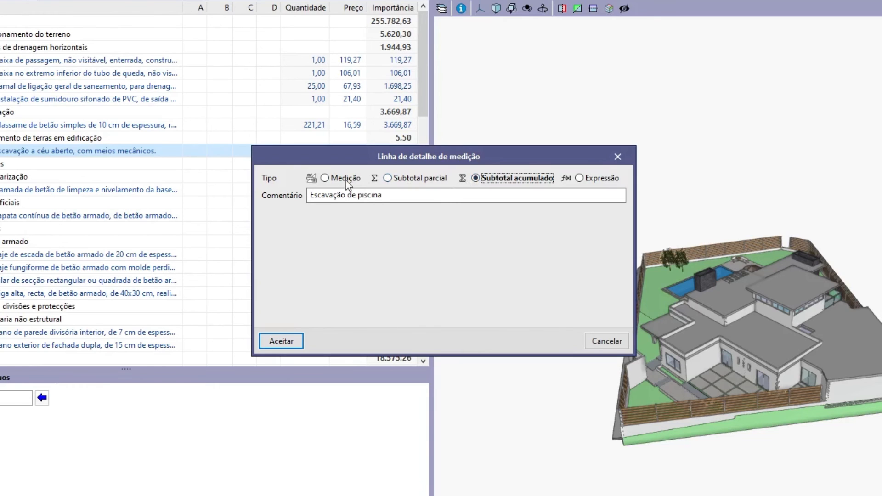
pyautogui.click(325, 178)
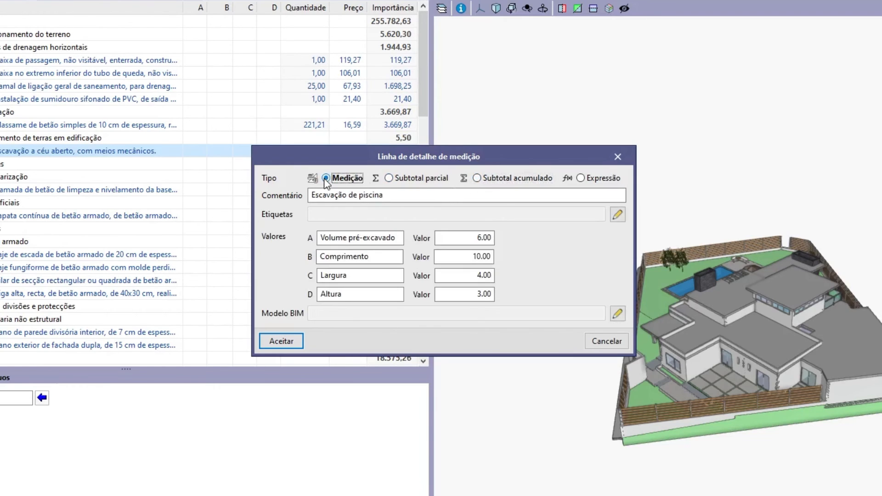
pyautogui.click(269, 342)
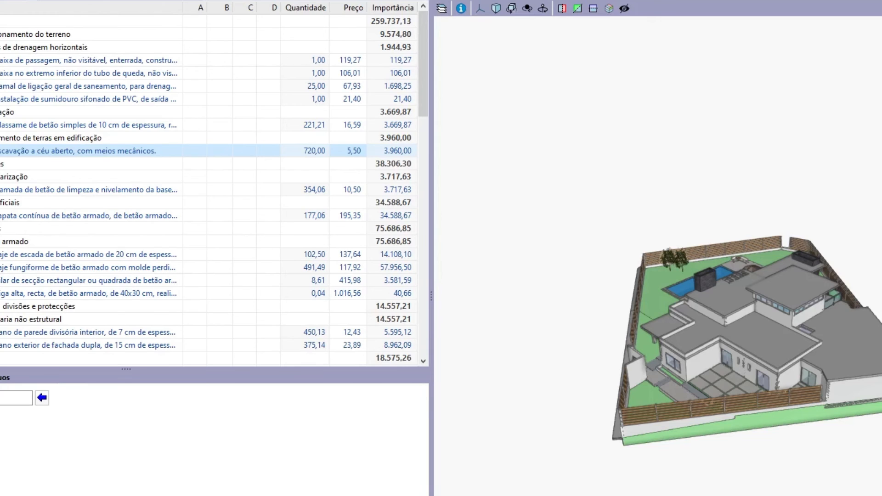
# Expand ADE002 and add an Expressão detail line with the formula (B*C*D)-A after the Escavação de piscina line
pyautogui.click(0, 151)
pyautogui.click(15, 165)
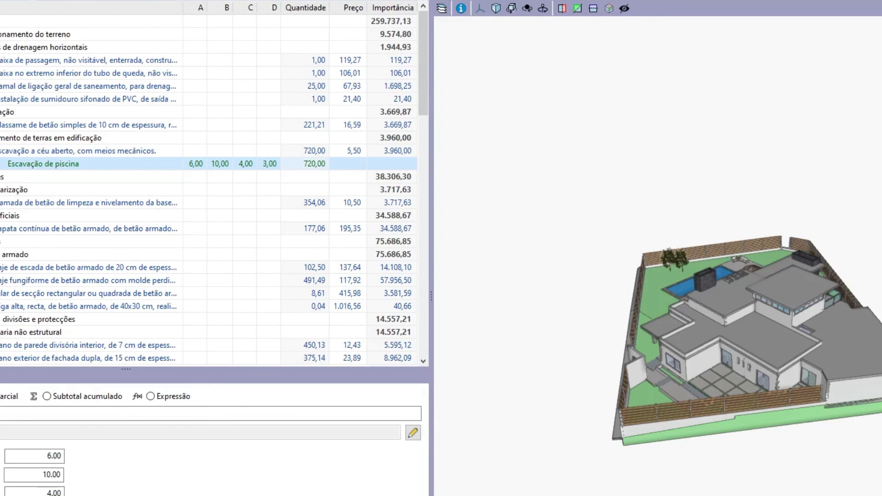
pyautogui.click(189, 0)
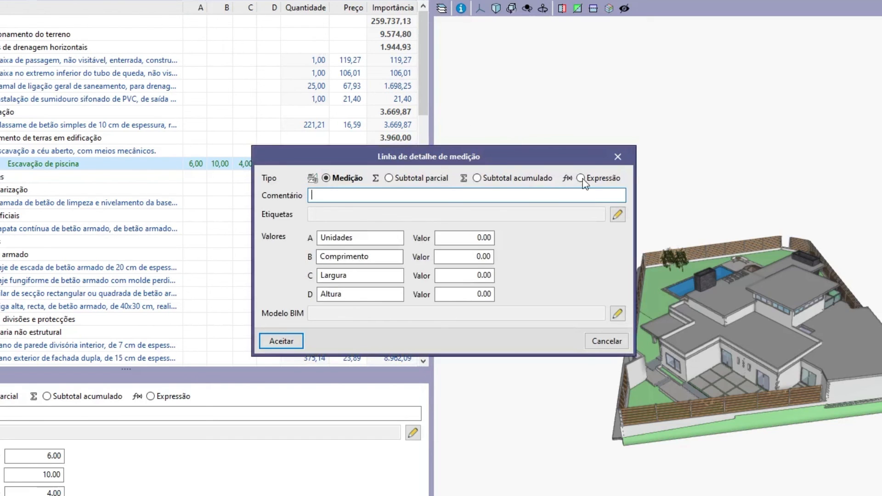
pyautogui.click(582, 179)
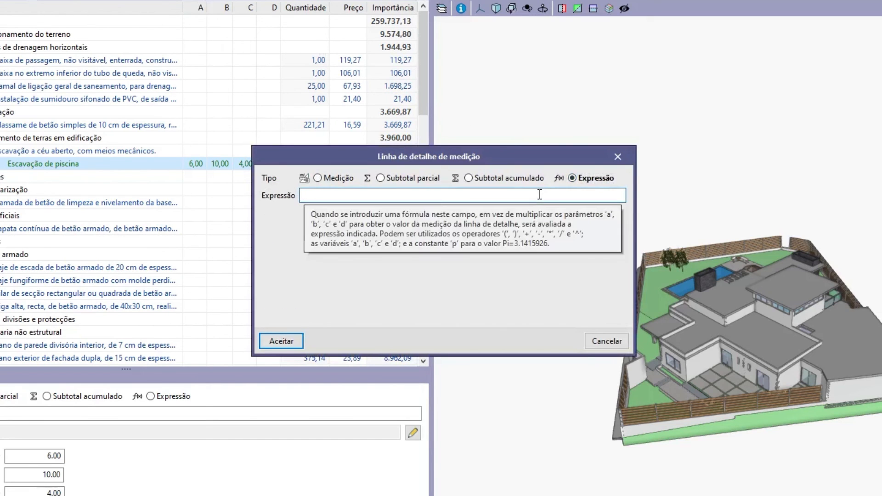
pyautogui.write('(B*C*D)-A')
pyautogui.click(285, 338)
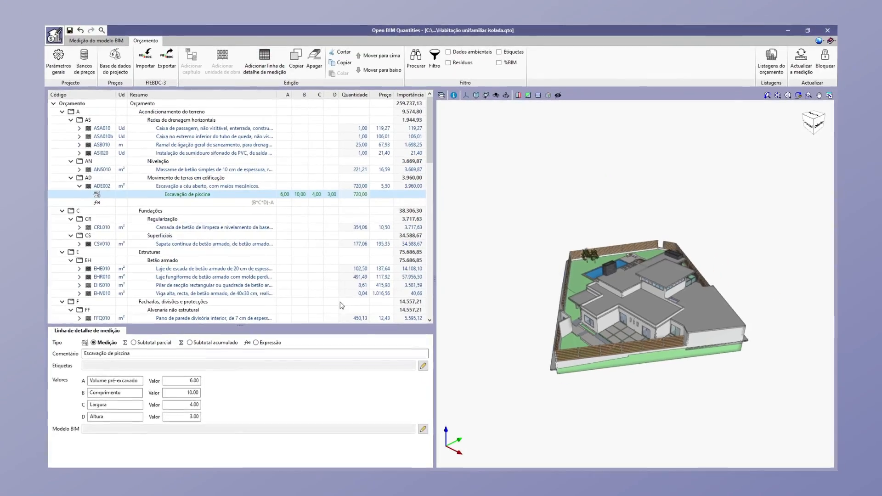
# Move the Escavação de piscina line below the (B*C*D)-A expression line and select work unit ADE002
pyautogui.click(384, 73)
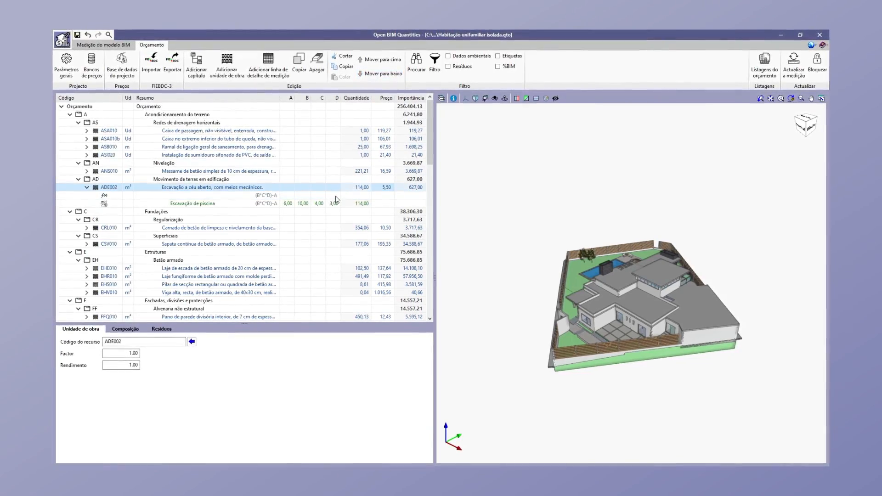
pyautogui.click(337, 196)
pyautogui.click(336, 203)
pyautogui.click(338, 187)
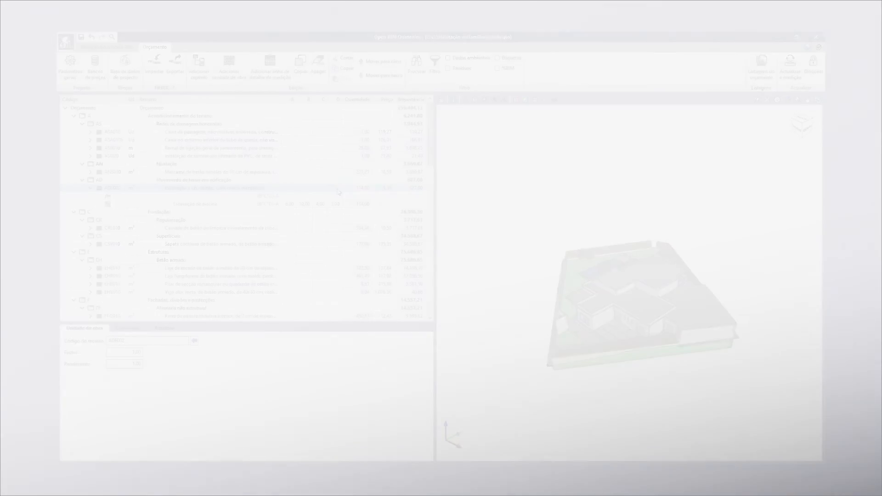